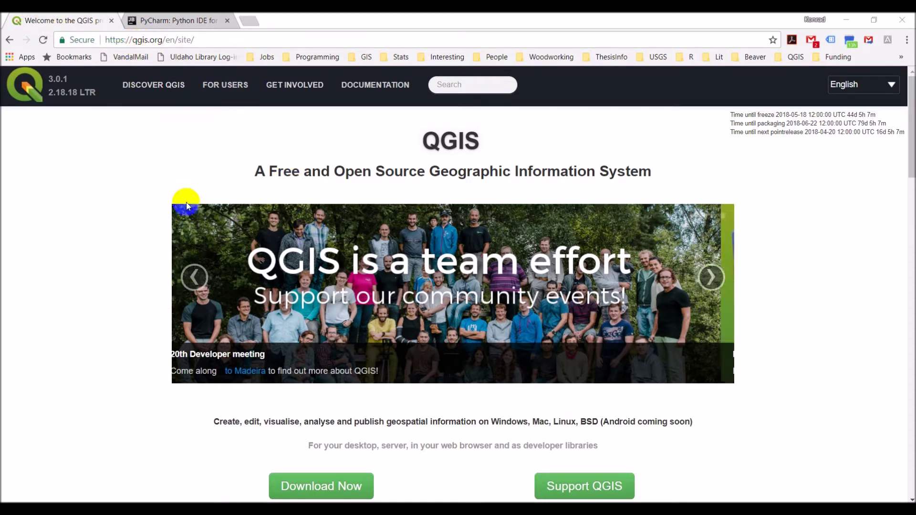
# Scroll the qgis.org home page and go to the QGIS download page.
pyautogui.scroll(-2, 185, 203)
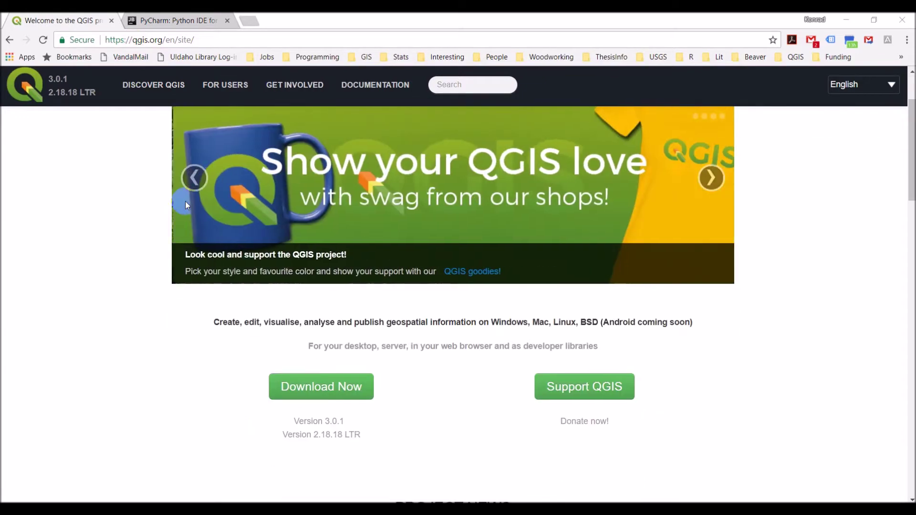
pyautogui.click(311, 395)
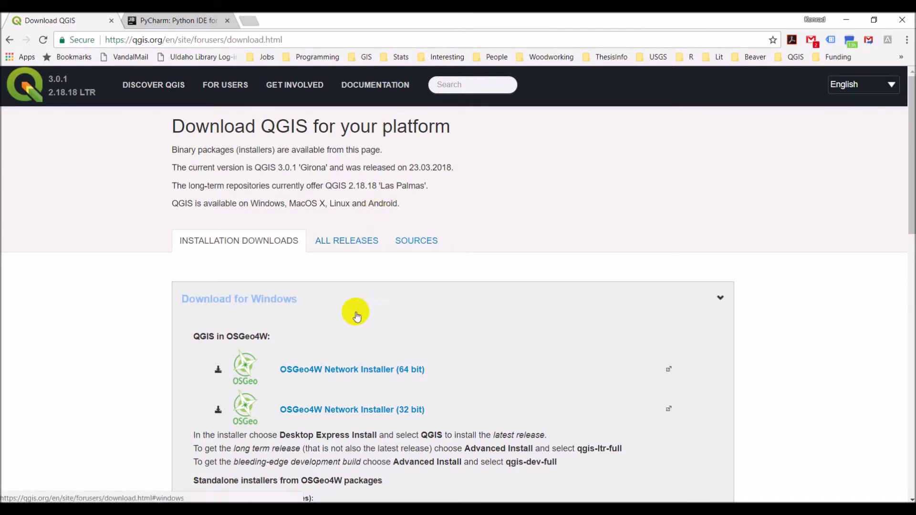
# Download the 64-bit OSGeo4W network installer, cancelling the duplicate save.
pyautogui.scroll(-2, 355, 310)
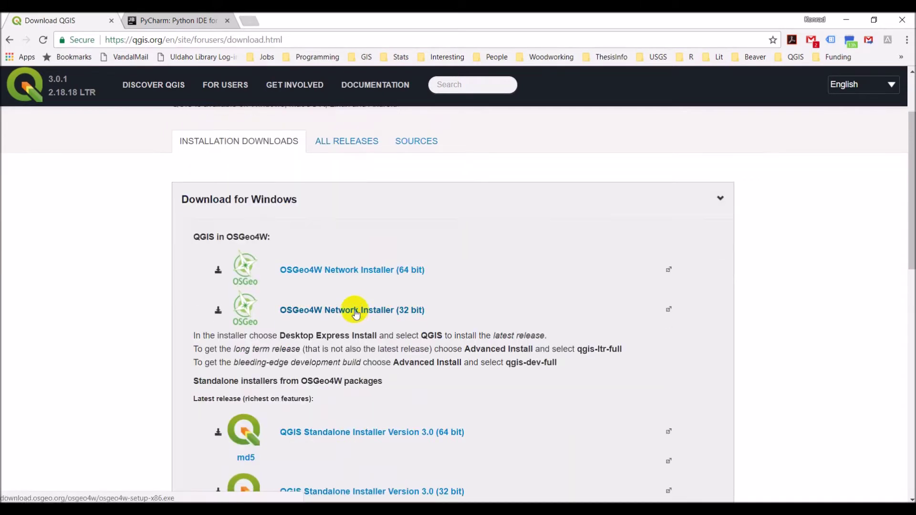
pyautogui.click(354, 270)
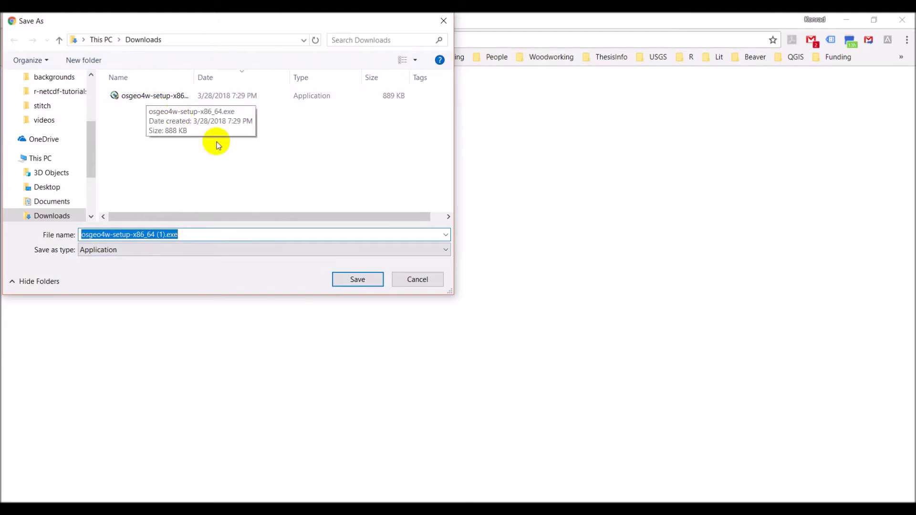
pyautogui.click(444, 23)
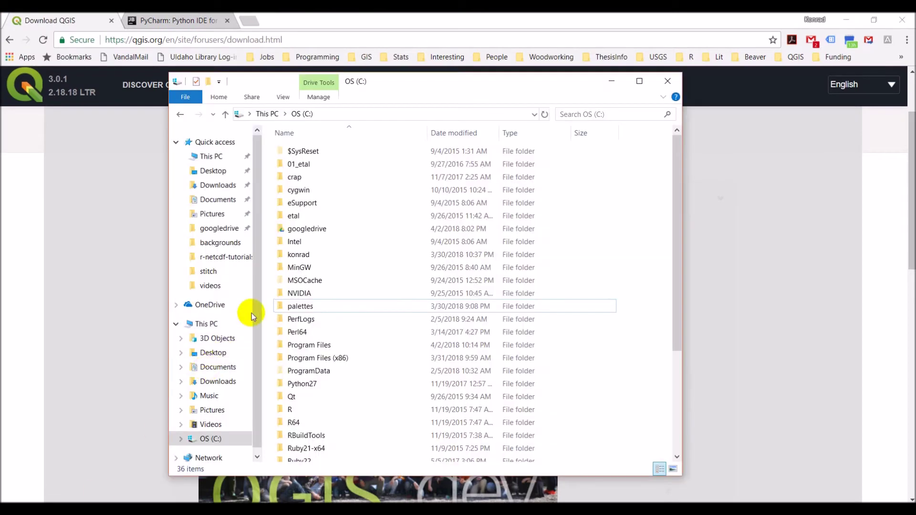
# Run osgeo4w-setup-x86_64.exe from Downloads and choose Advanced Install.
pyautogui.click(213, 186)
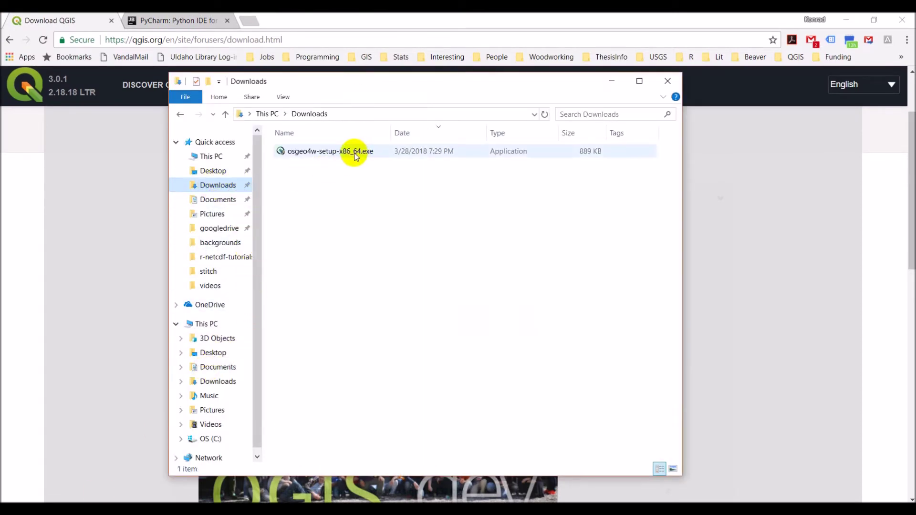
pyautogui.doubleClick(356, 152)
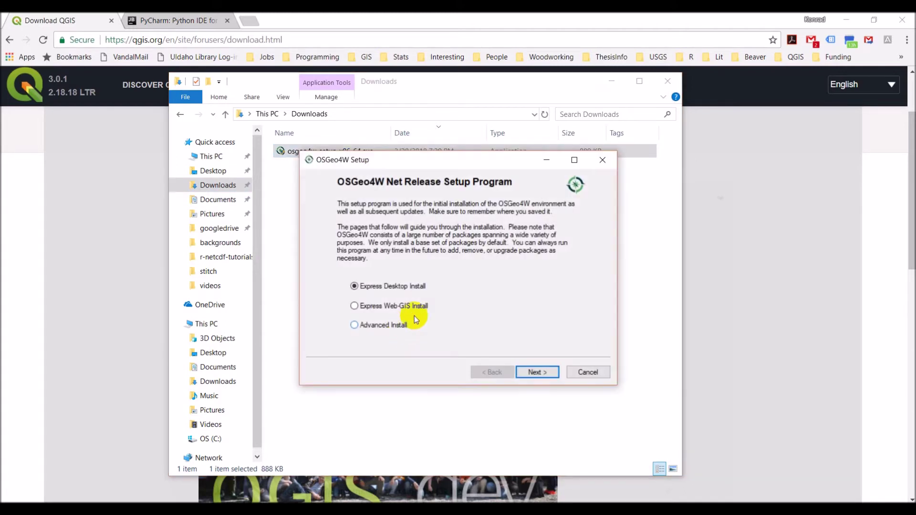
pyautogui.click(355, 325)
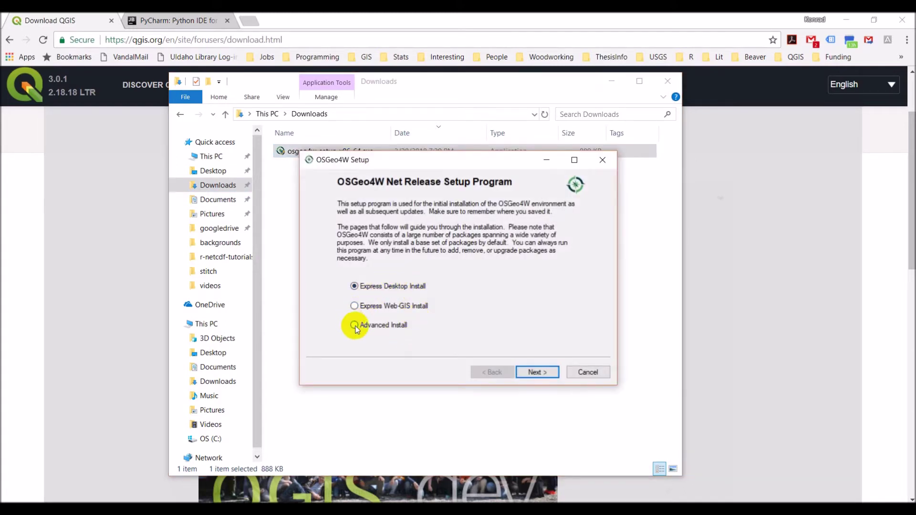
# Install from the internet into C:\OSGeo4W64 for all users, without a Start Menu icon.
pyautogui.click(536, 372)
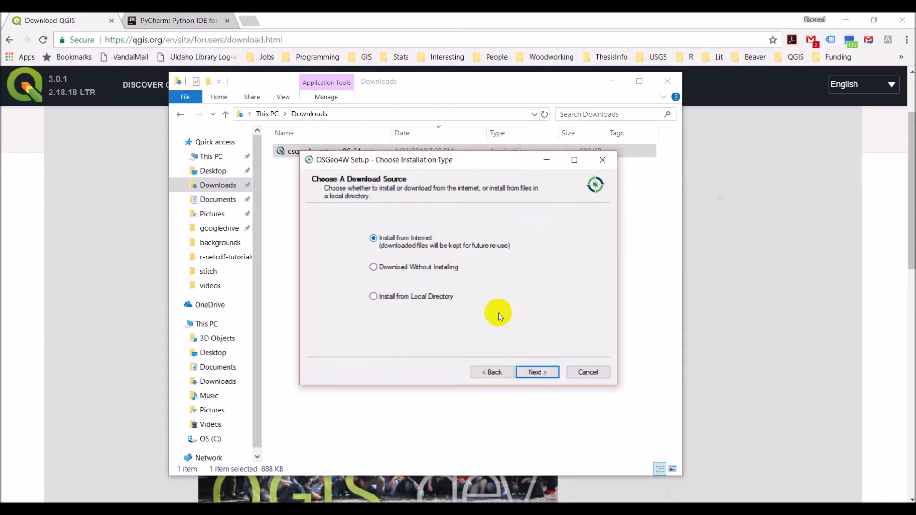
pyautogui.click(538, 374)
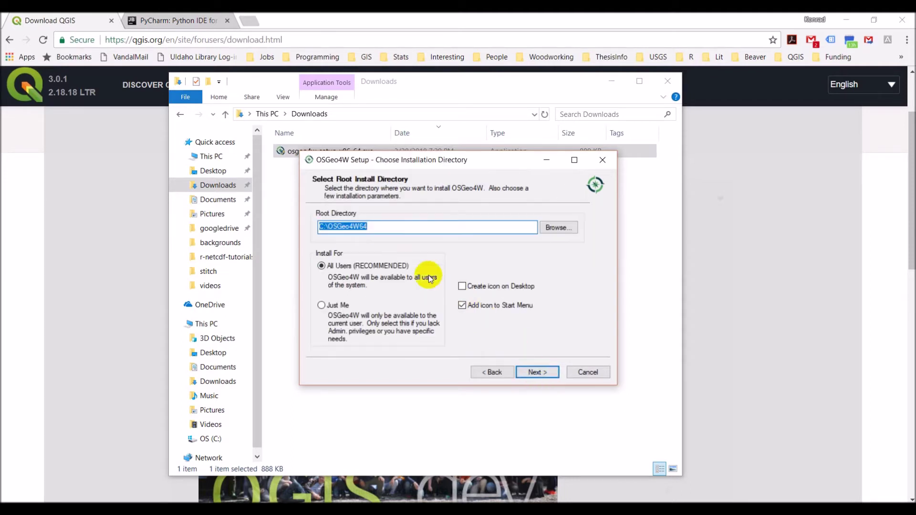
pyautogui.click(363, 227)
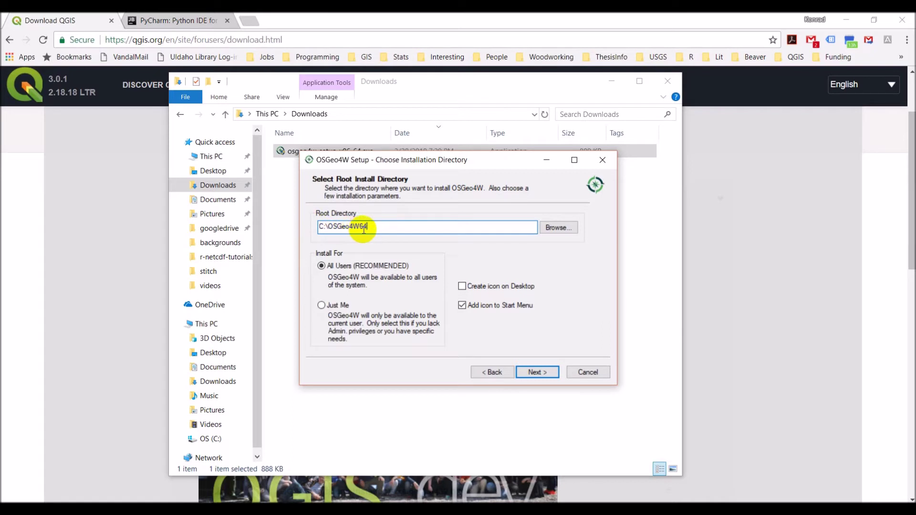
pyautogui.click(462, 306)
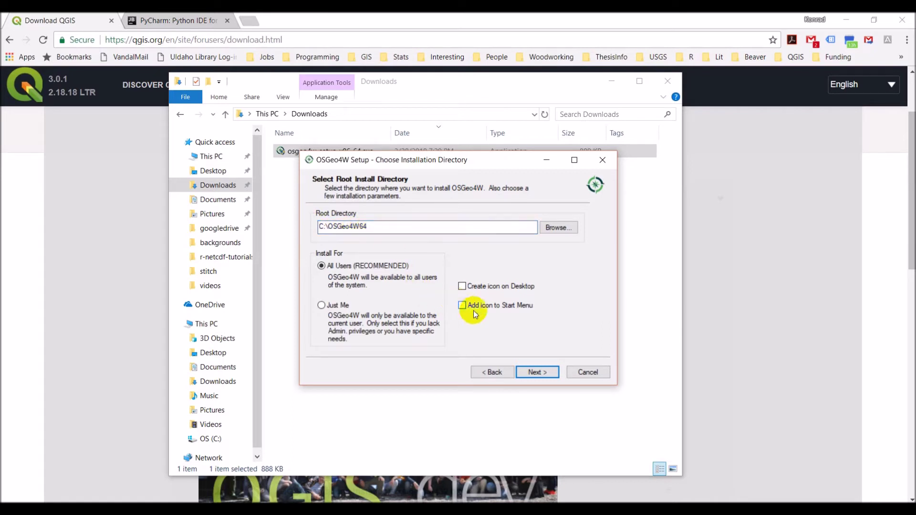
pyautogui.click(535, 372)
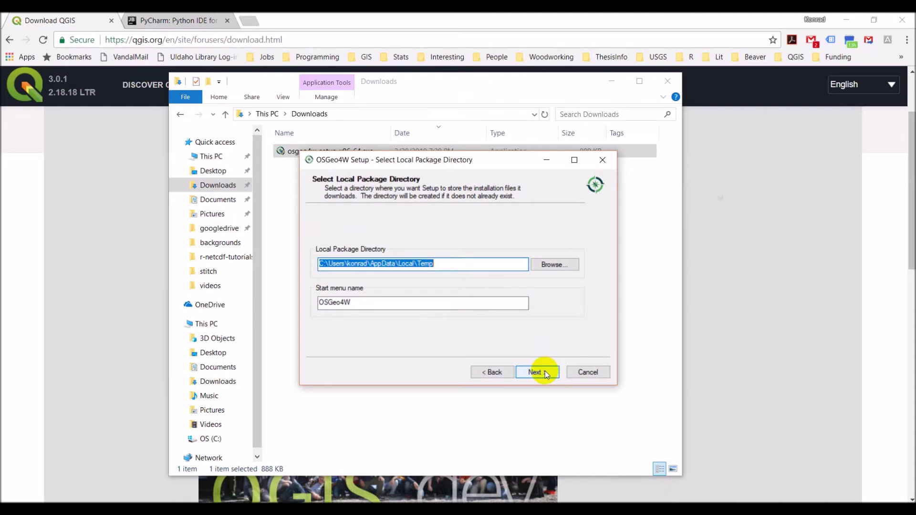
pyautogui.click(535, 372)
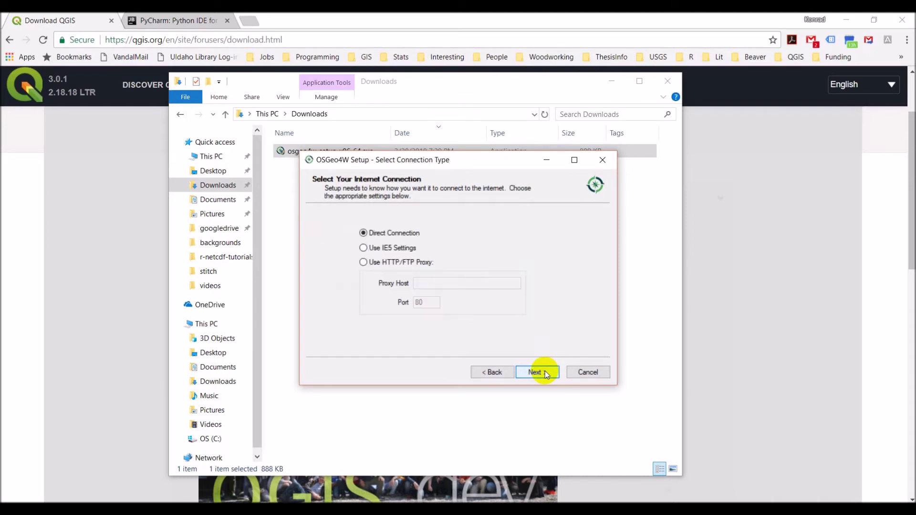
pyautogui.click(545, 371)
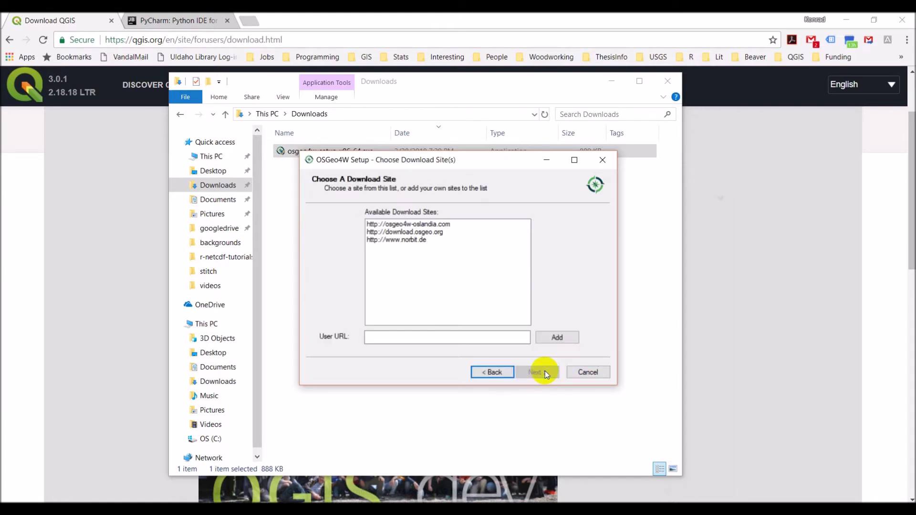
pyautogui.click(402, 239)
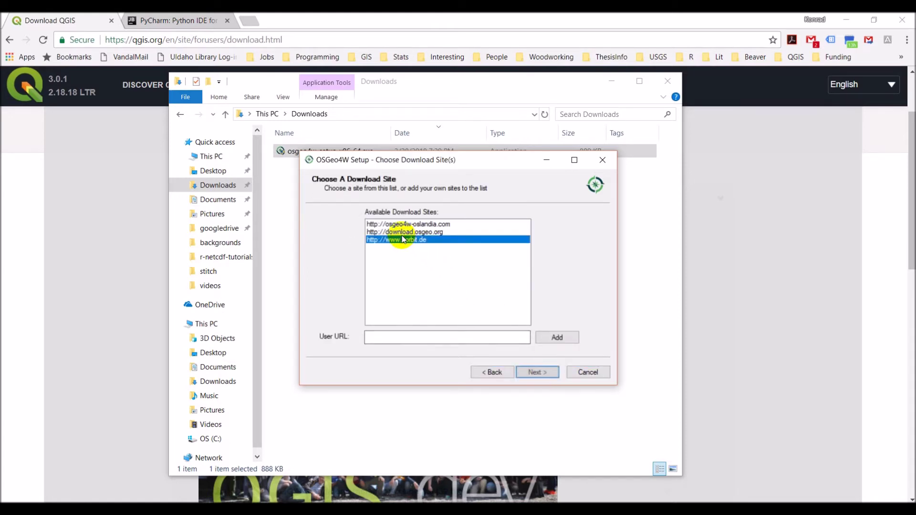
pyautogui.click(400, 232)
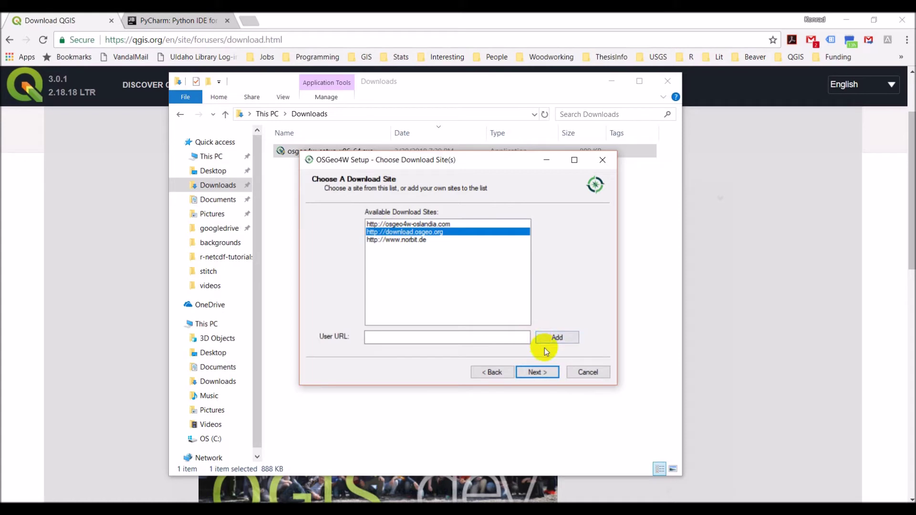
pyautogui.click(535, 373)
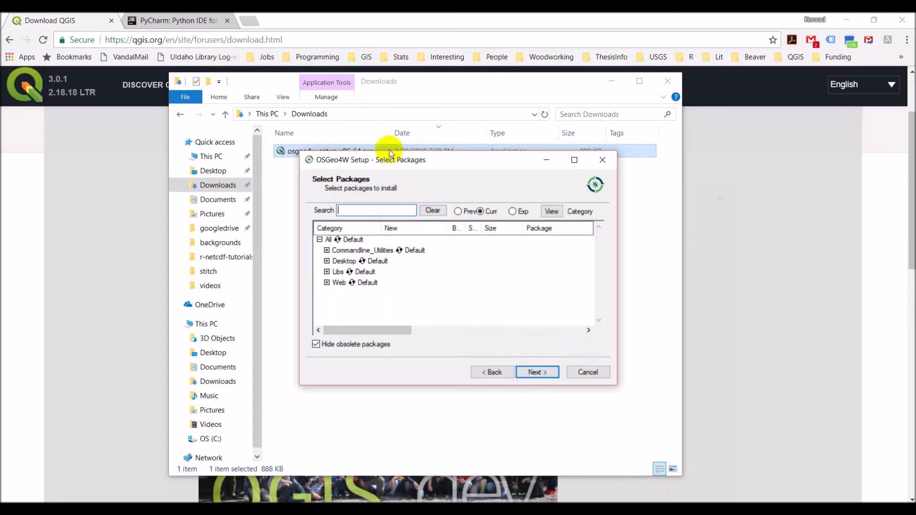
# Move and enlarge the Select Packages window to show more packages.
pyautogui.moveTo(394, 163); pyautogui.dragTo(342, 103)
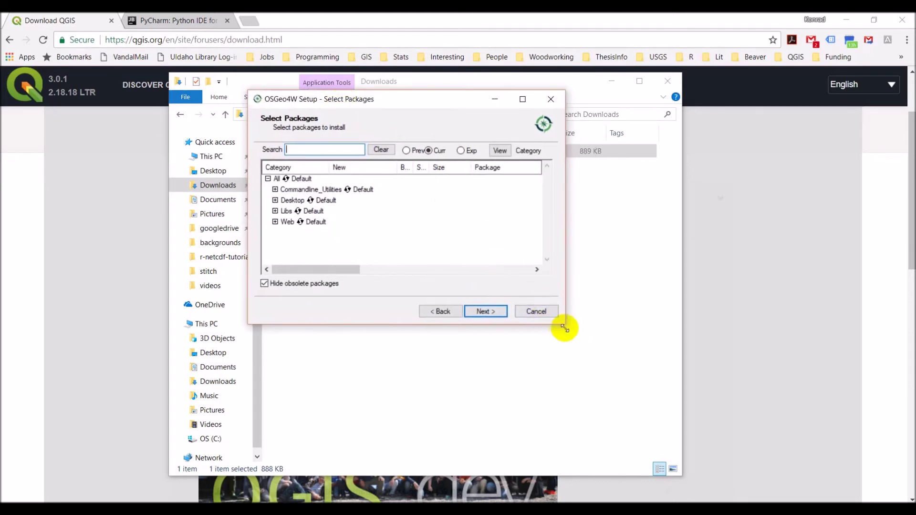
pyautogui.moveTo(564, 325); pyautogui.dragTo(576, 323)
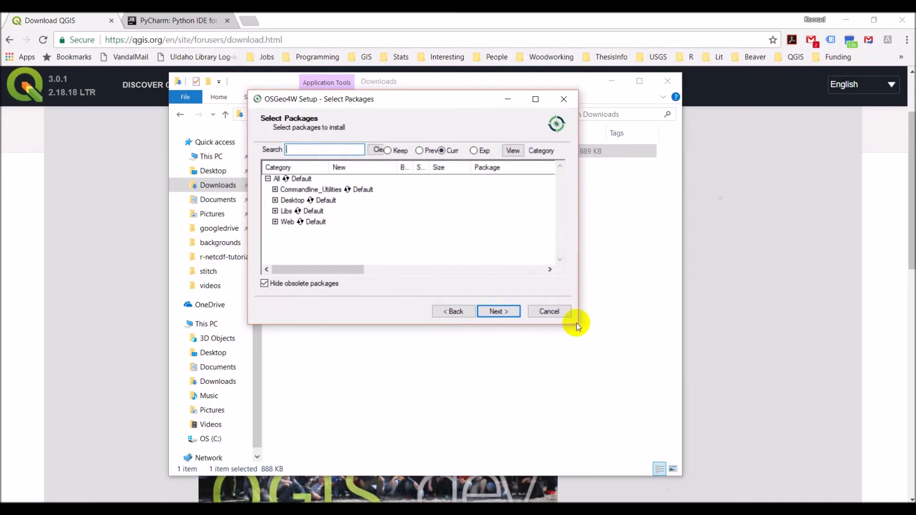
pyautogui.moveTo(579, 324); pyautogui.dragTo(693, 425)
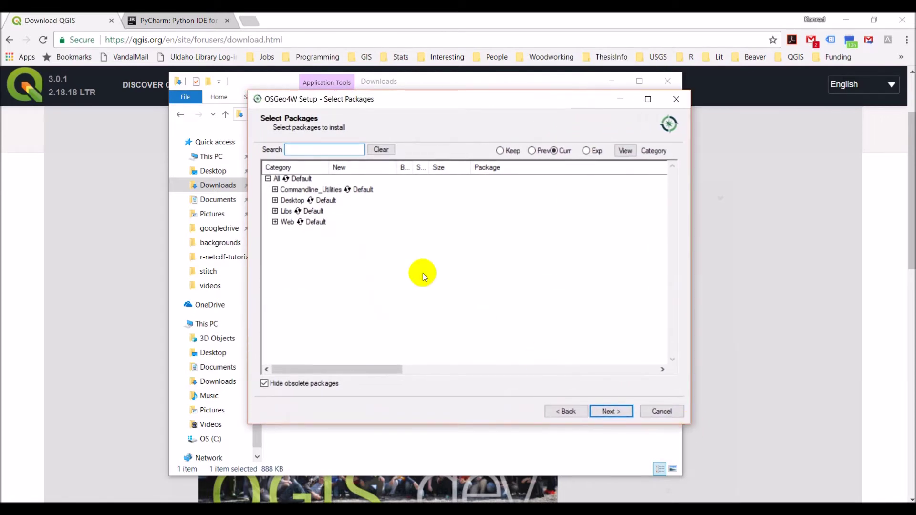
# Under Desktop, mark qgis 3.0.1-1 and qgis-full 3.0-1 for install.
pyautogui.click(276, 200)
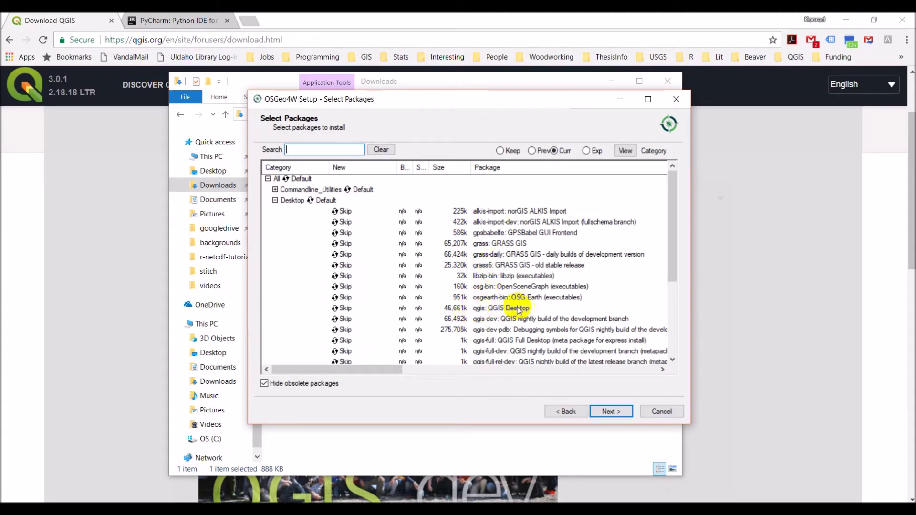
pyautogui.click(344, 308)
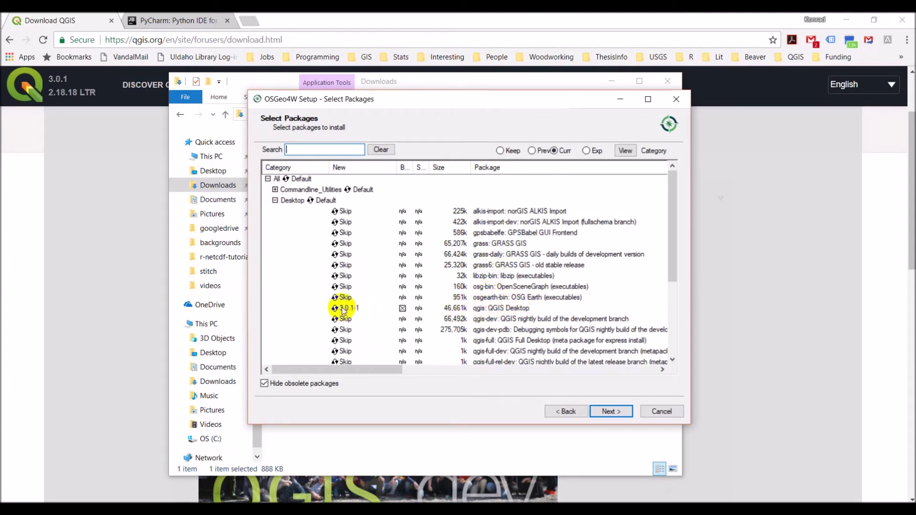
pyautogui.scroll(-2, 520, 308)
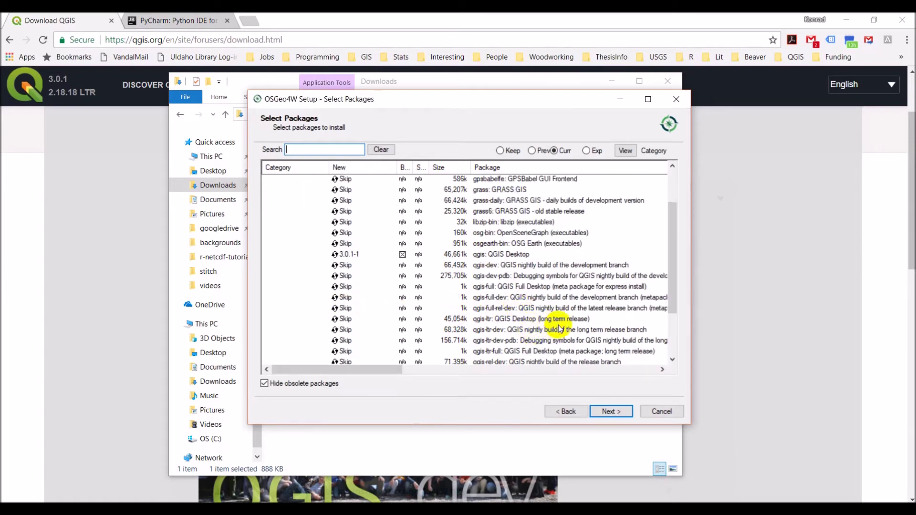
pyautogui.moveTo(687, 334); pyautogui.dragTo(773, 337)
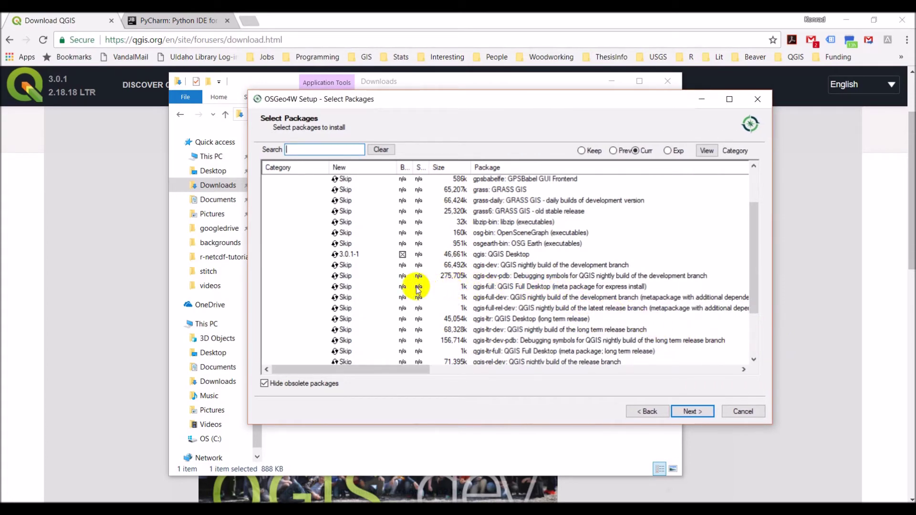
pyautogui.click(343, 286)
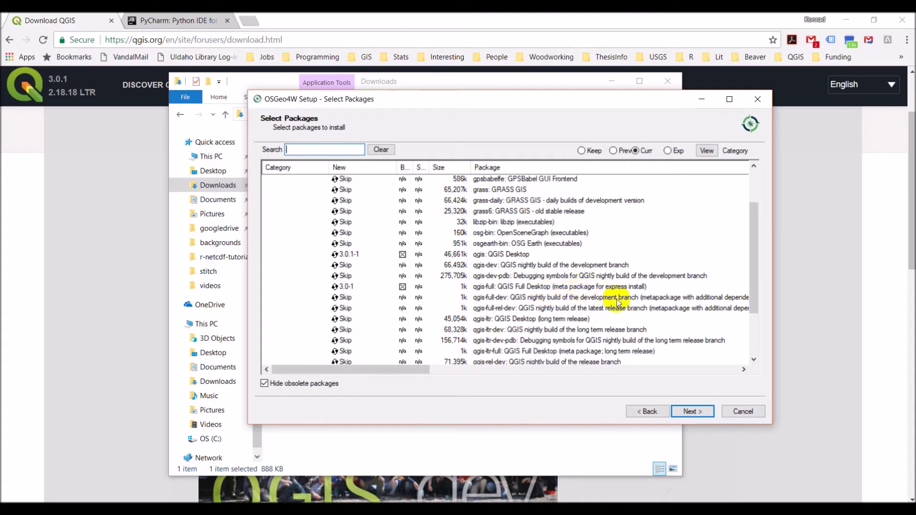
pyautogui.click(689, 412)
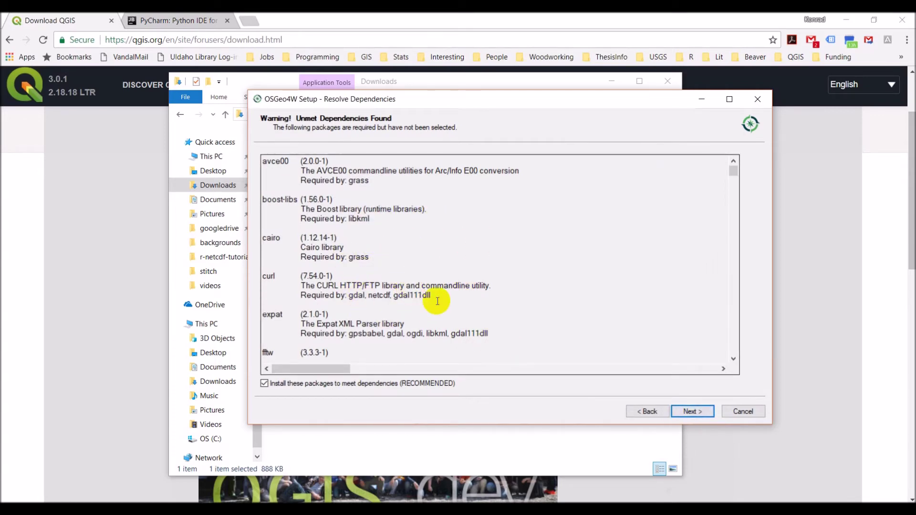
# Accept the missing dependencies and the ECW licence, then continue past the MrSID licence.
pyautogui.click(698, 410)
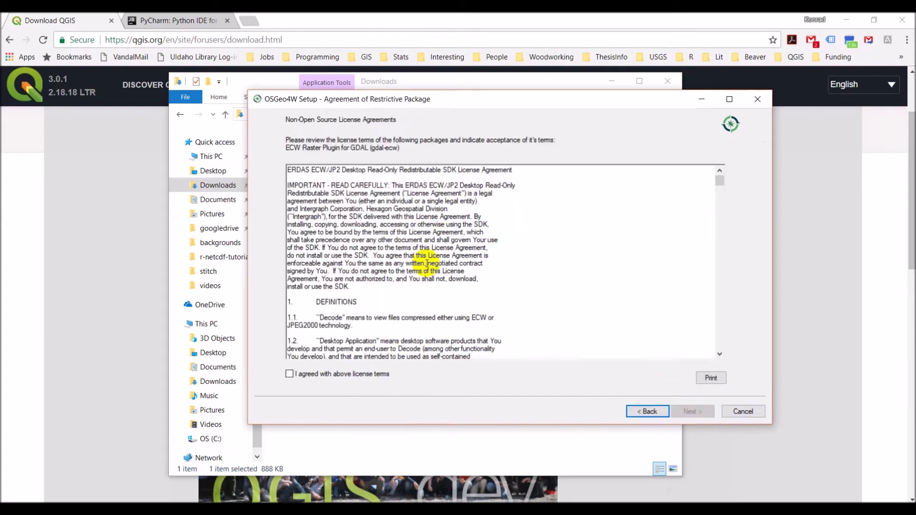
pyautogui.click(305, 373)
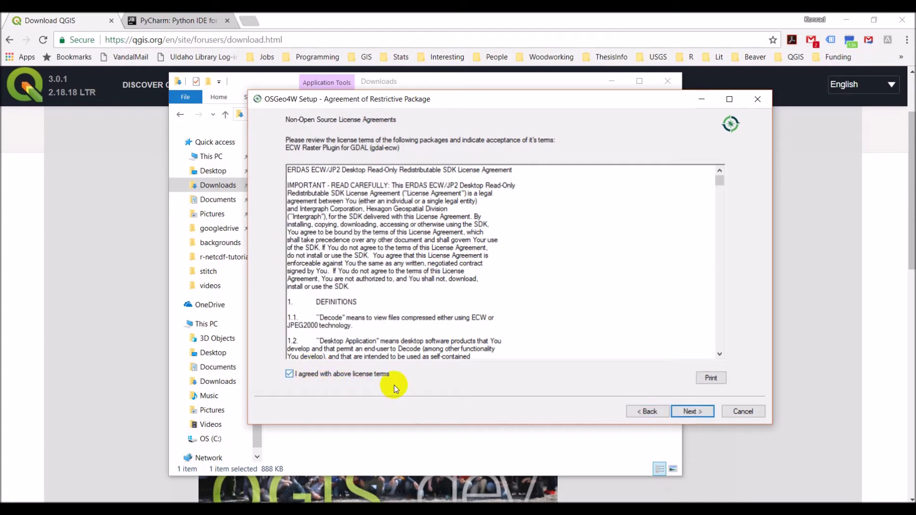
pyautogui.click(698, 412)
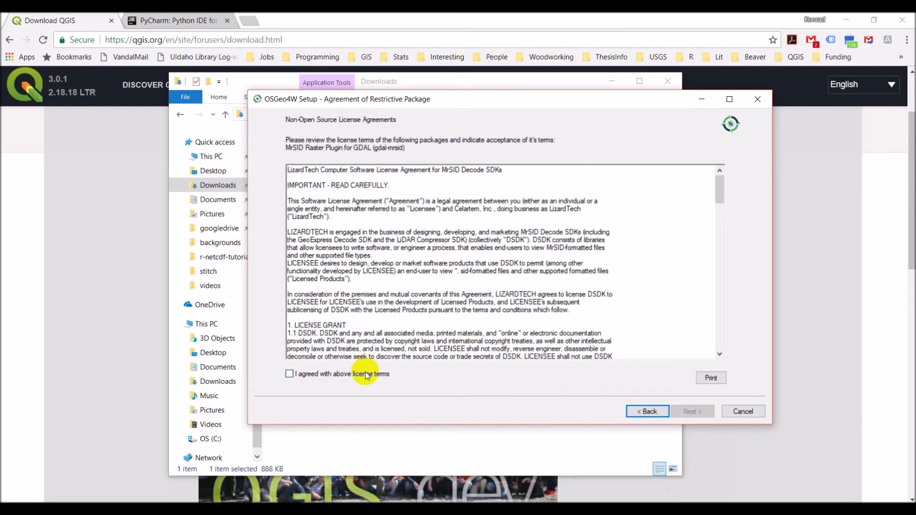
pyautogui.click(687, 410)
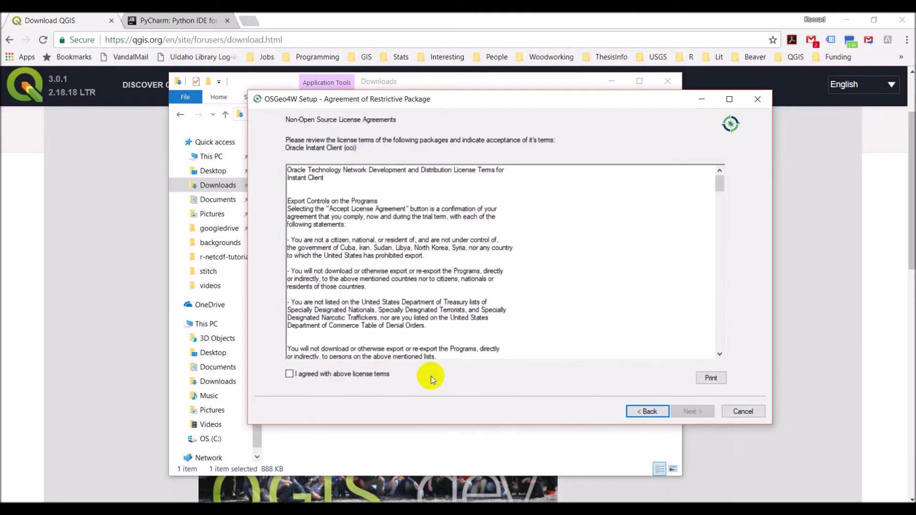
# Accept the Oracle Instant Client and SZIP licences and start the installation.
pyautogui.click(366, 377)
pyautogui.click(688, 412)
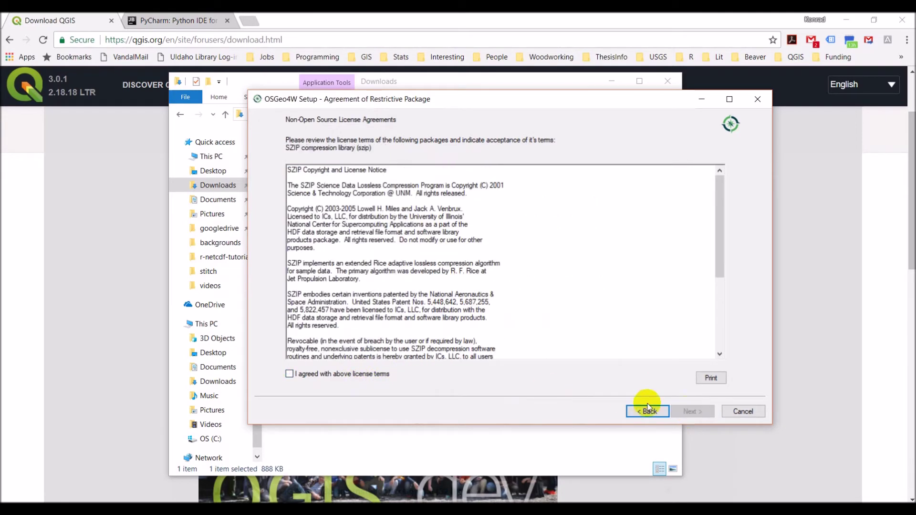
pyautogui.click(358, 377)
pyautogui.click(696, 412)
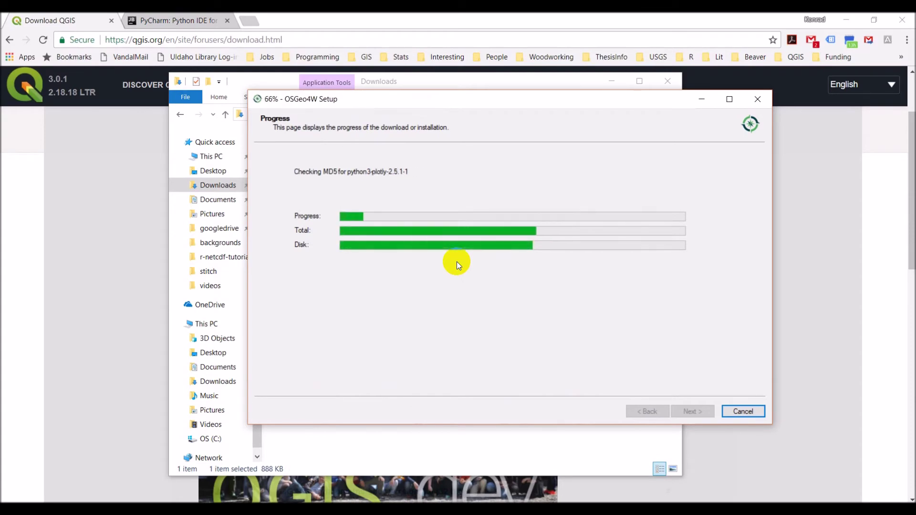
pyautogui.click(54, 18)
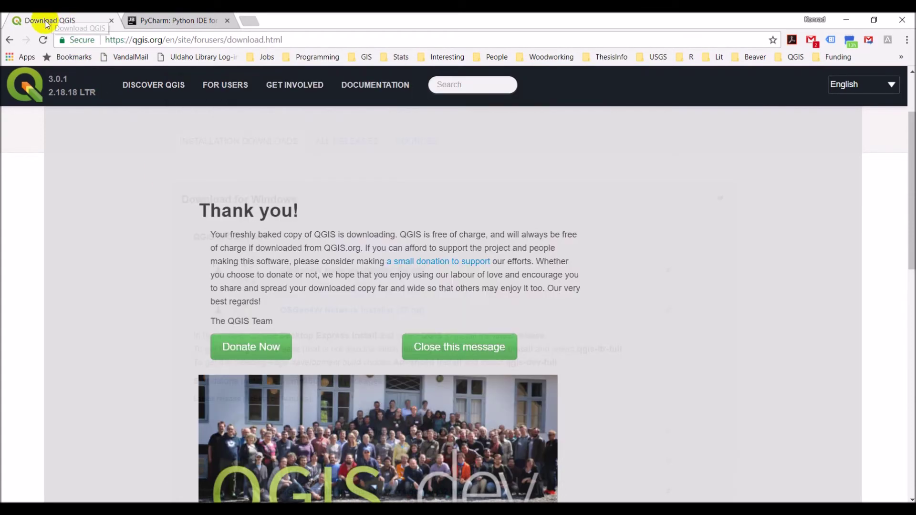
# Switch to the PyCharm tab in Chrome and close the Languages list.
pyautogui.click(156, 21)
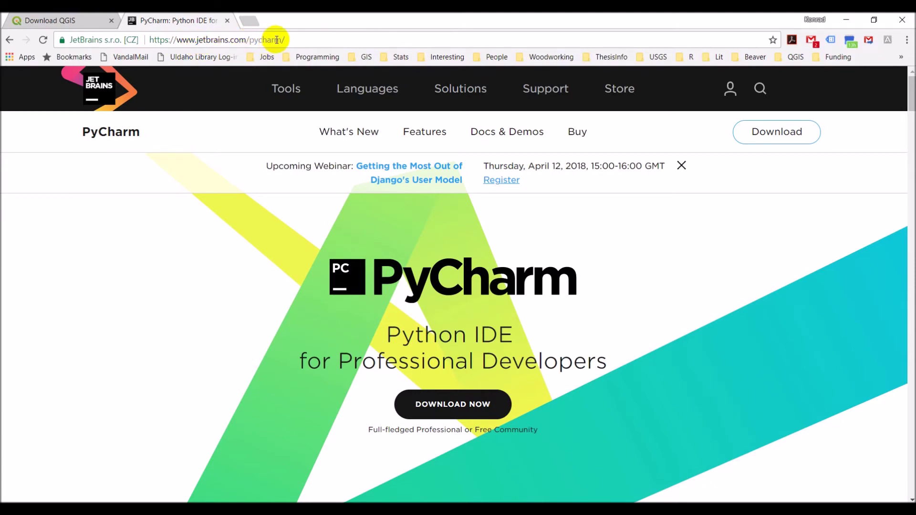
pyautogui.click(366, 77)
pyautogui.click(254, 485)
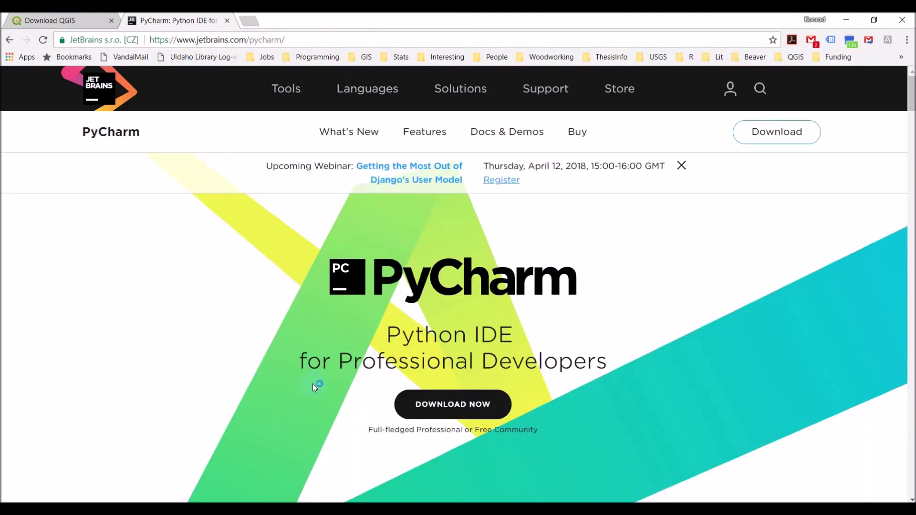
pyautogui.scroll(-2, 391, 388)
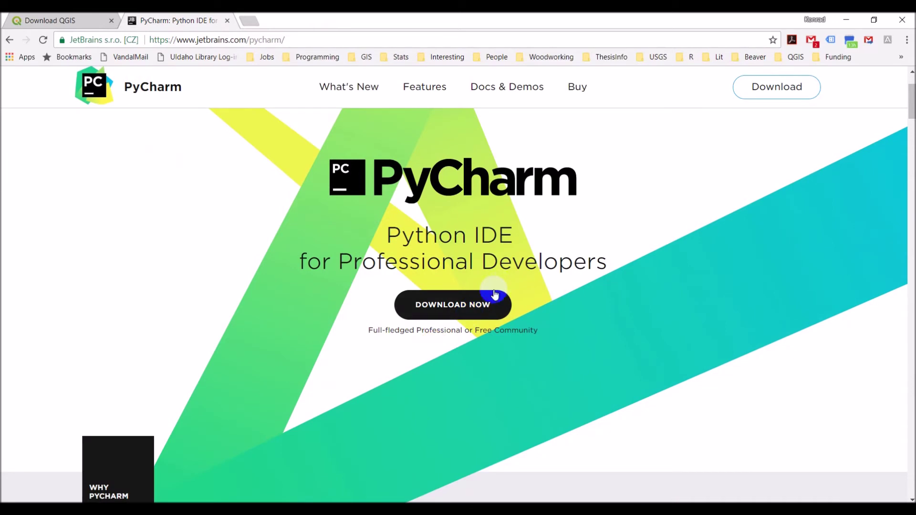
# Go to the PyCharm download page via DOWNLOAD NOW.
pyautogui.click(471, 306)
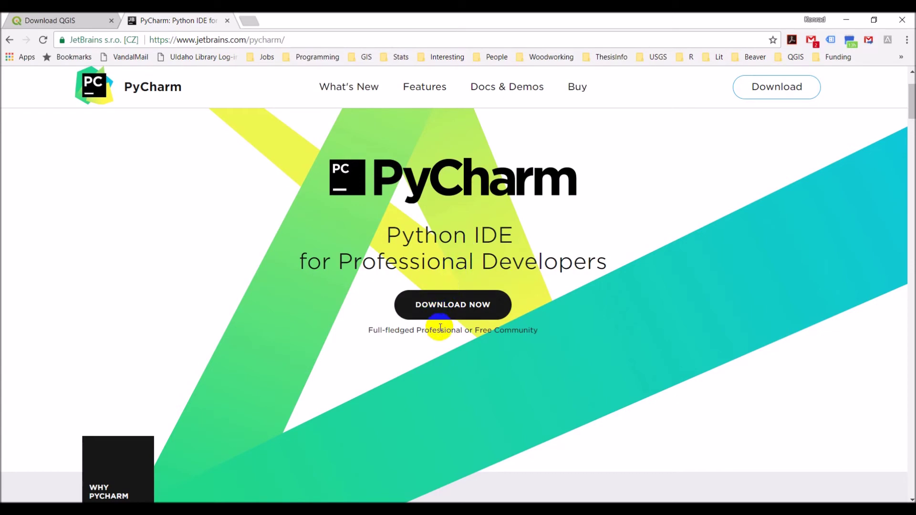
pyautogui.scroll(-2, 370, 345)
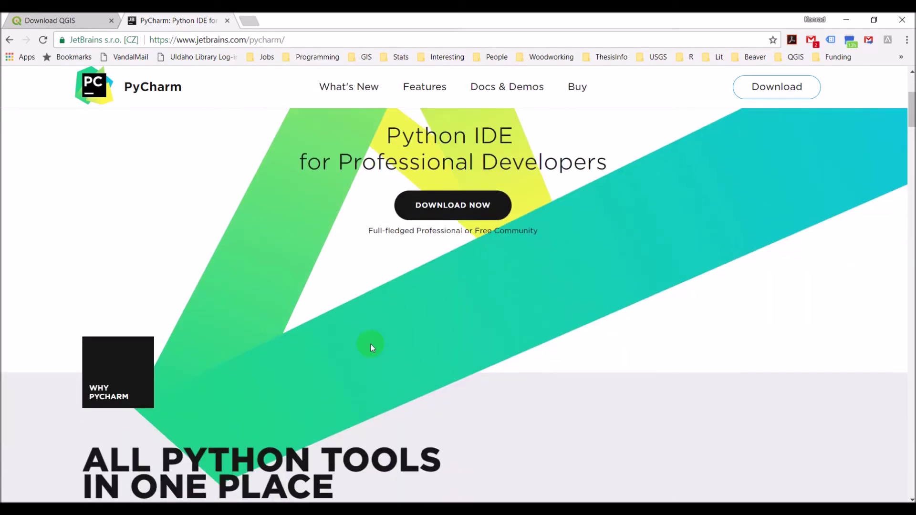
pyautogui.scroll(-4, 370, 345)
pyautogui.scroll(8, 368, 343)
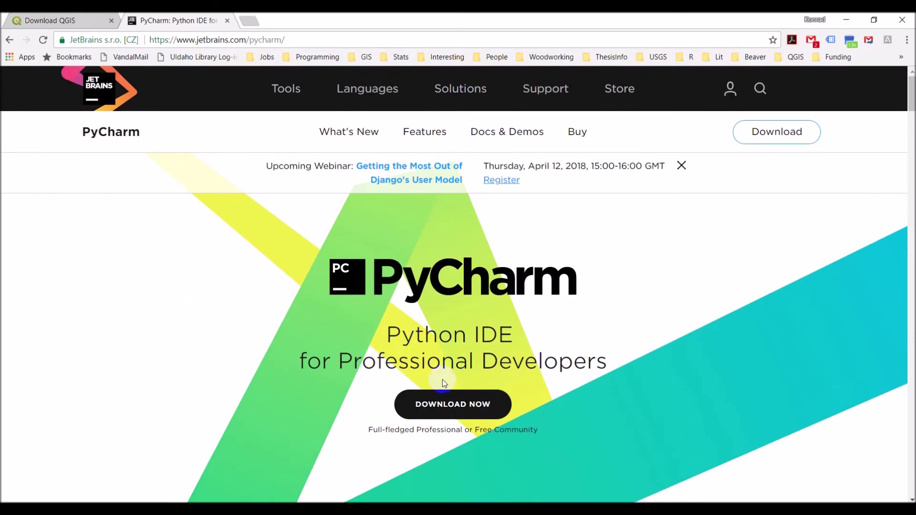
pyautogui.click(437, 404)
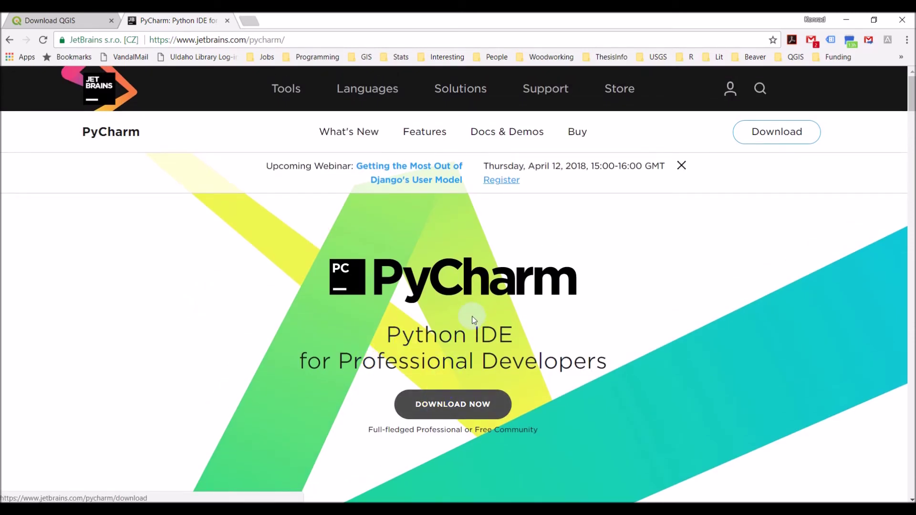
# Download the Windows PyCharm Community edition (pycharm-community-2018.1.exe) and dismiss the save prompt.
pyautogui.click(460, 405)
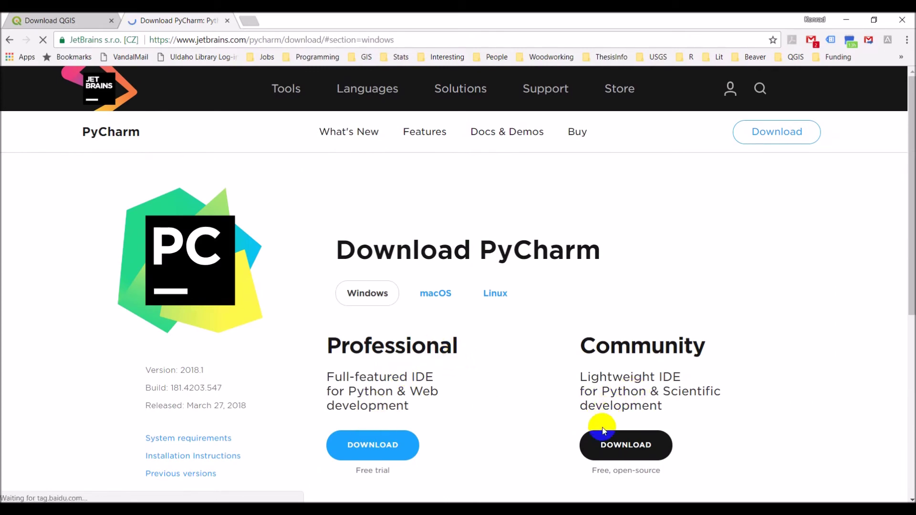
pyautogui.click(633, 447)
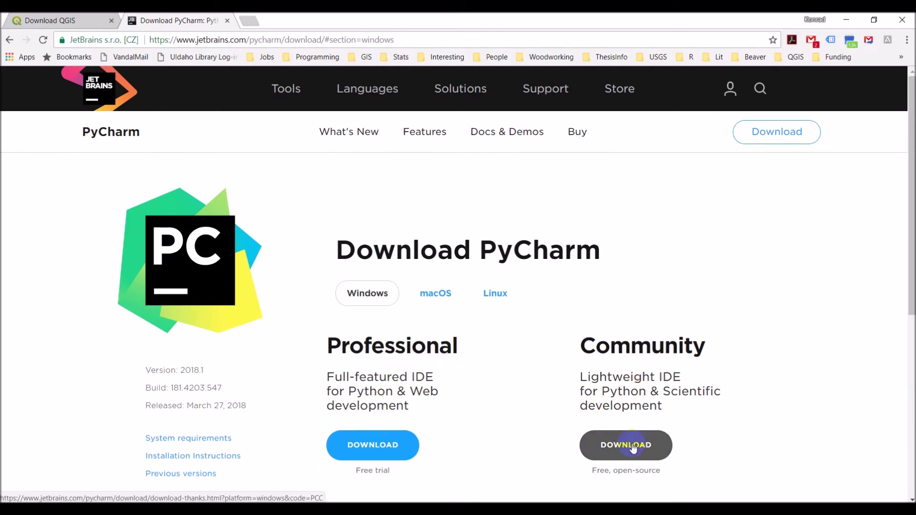
pyautogui.click(634, 448)
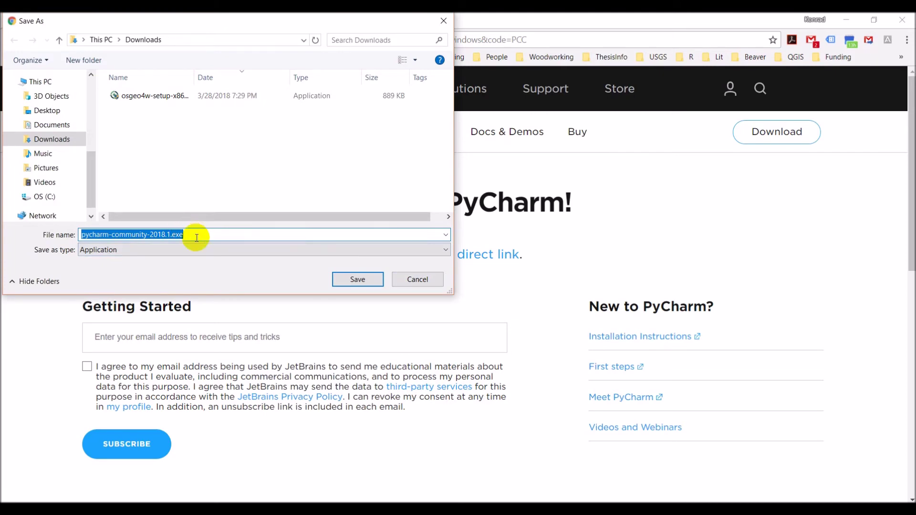
pyautogui.click(419, 280)
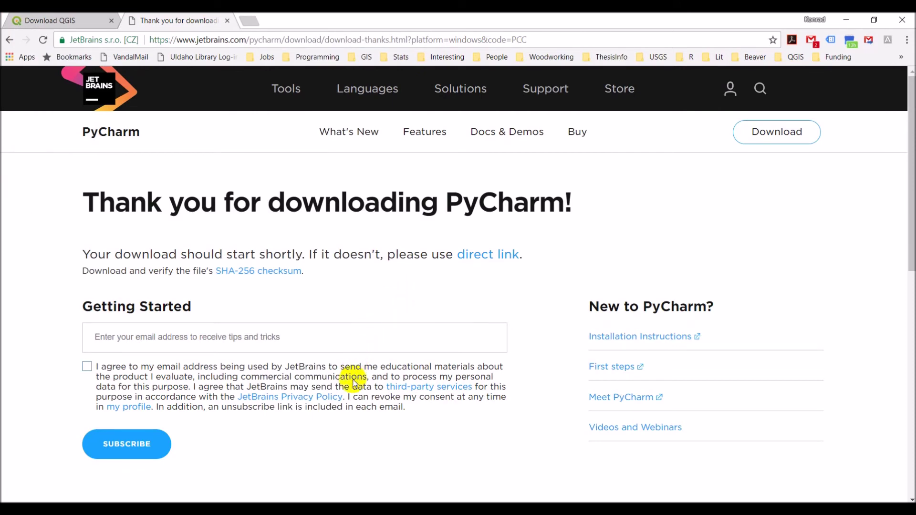
# Return to OSGeo4W Setup and finish the completed installation.
pyautogui.click(289, 509)
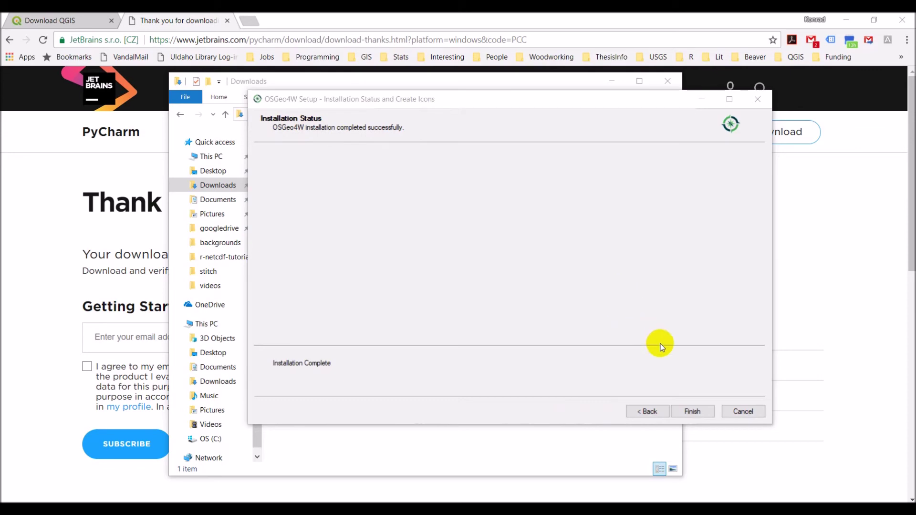
pyautogui.click(695, 411)
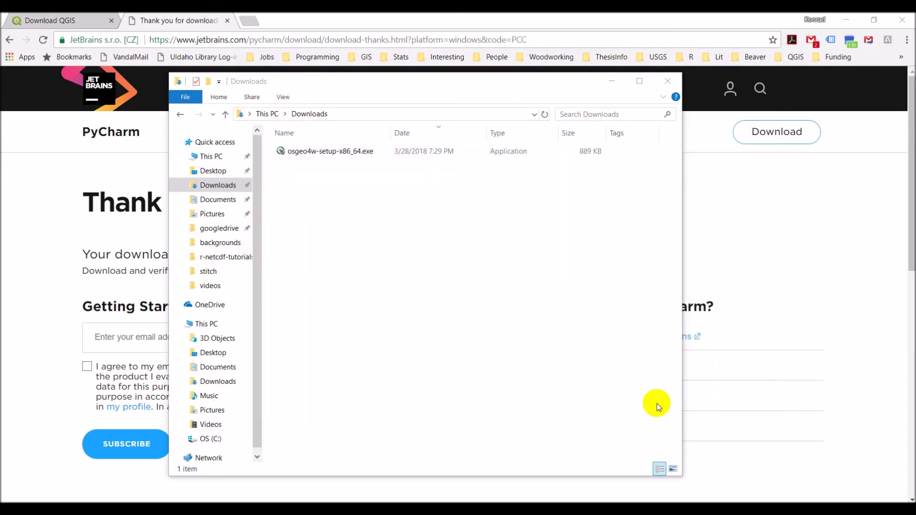
pyautogui.click(206, 439)
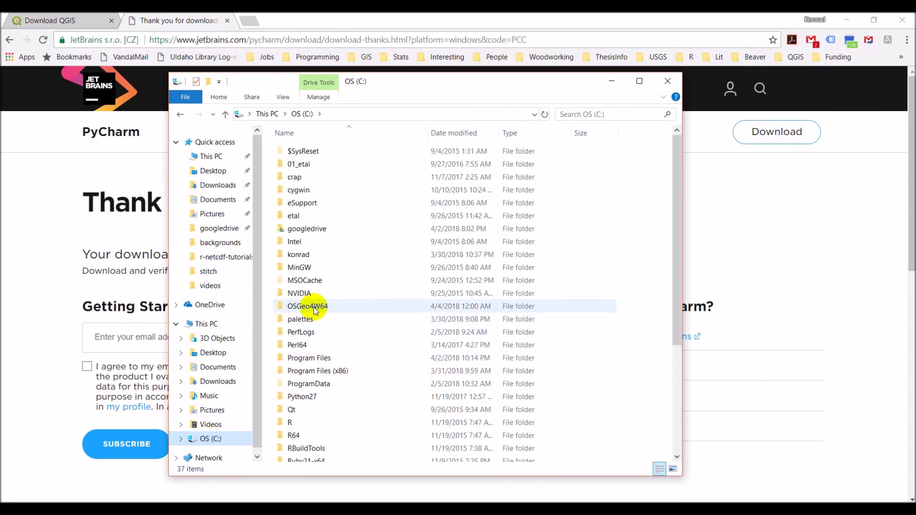
# Browse C:\OSGeo4W64 down to apps\qgis\bin, then return to the OSGeo4W64 root.
pyautogui.doubleClick(318, 308)
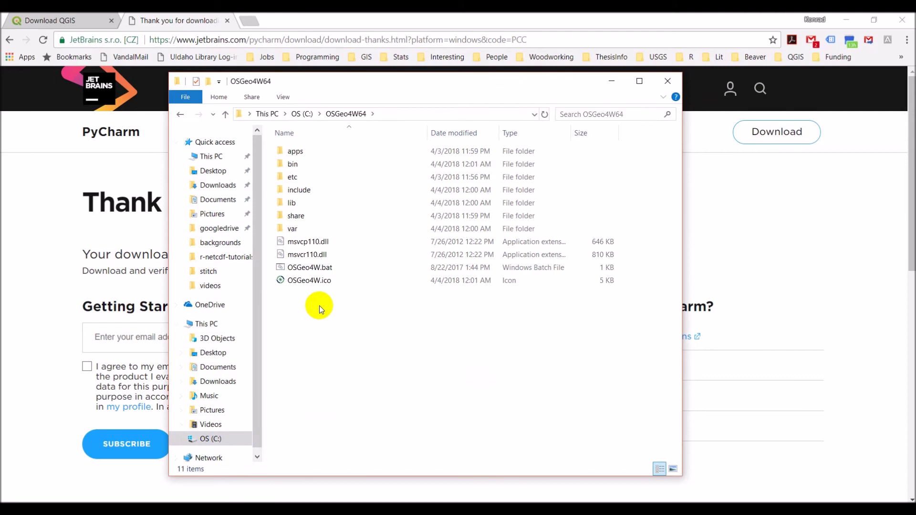
pyautogui.doubleClick(285, 151)
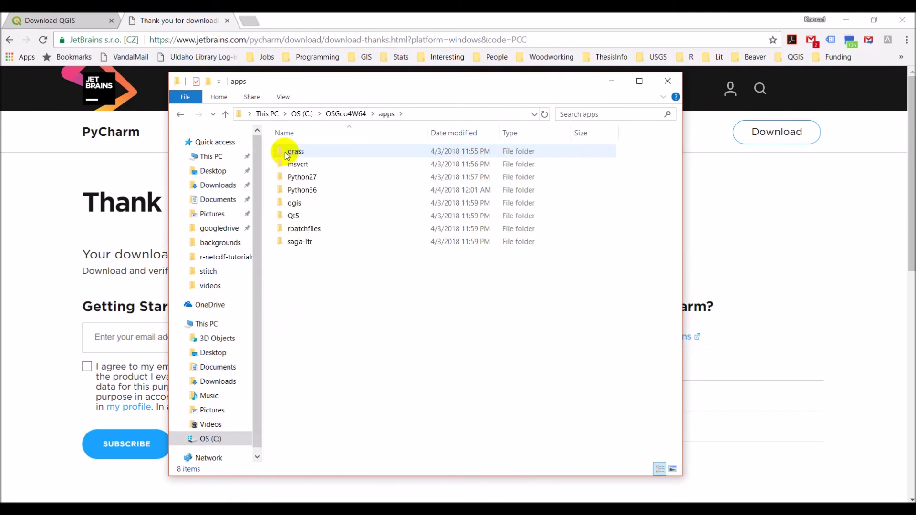
pyautogui.doubleClick(295, 204)
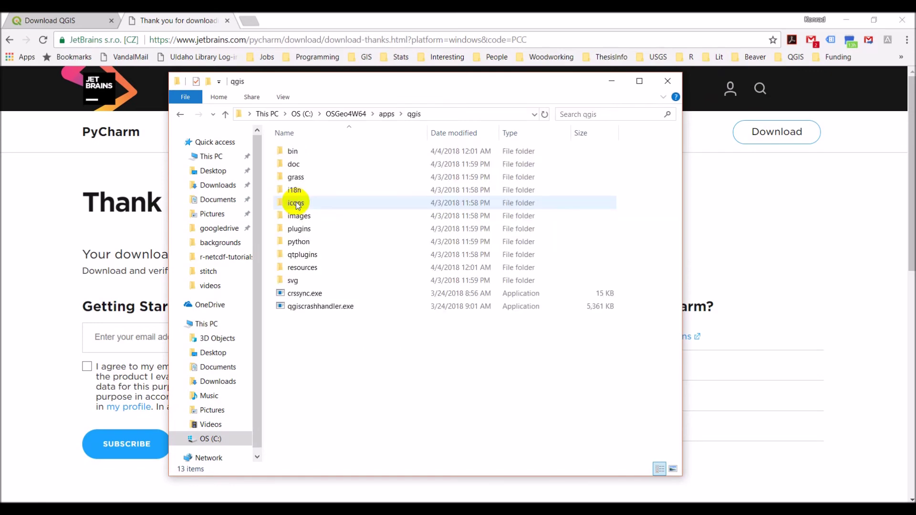
pyautogui.doubleClick(294, 152)
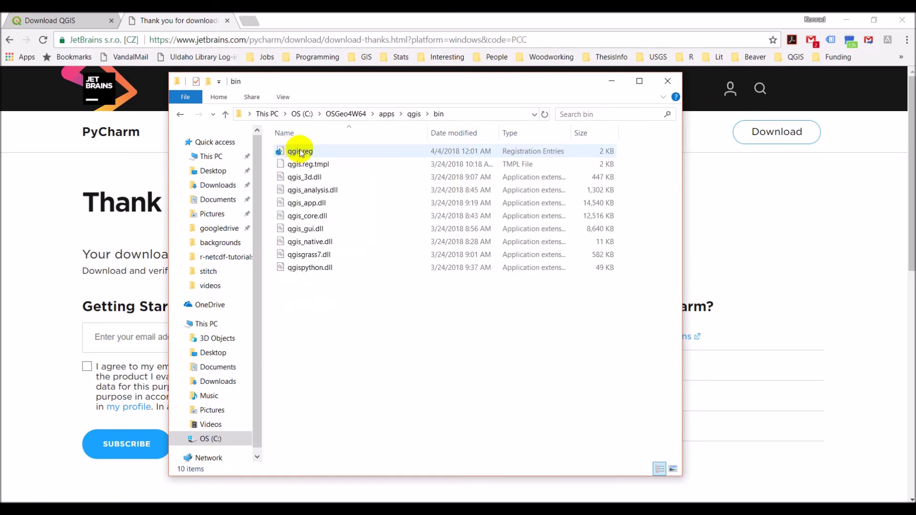
pyautogui.click(387, 113)
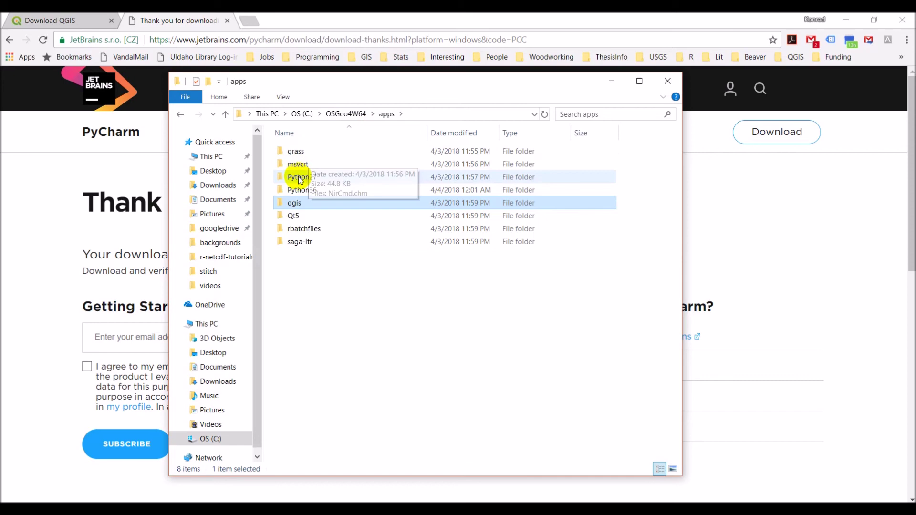
pyautogui.click(350, 116)
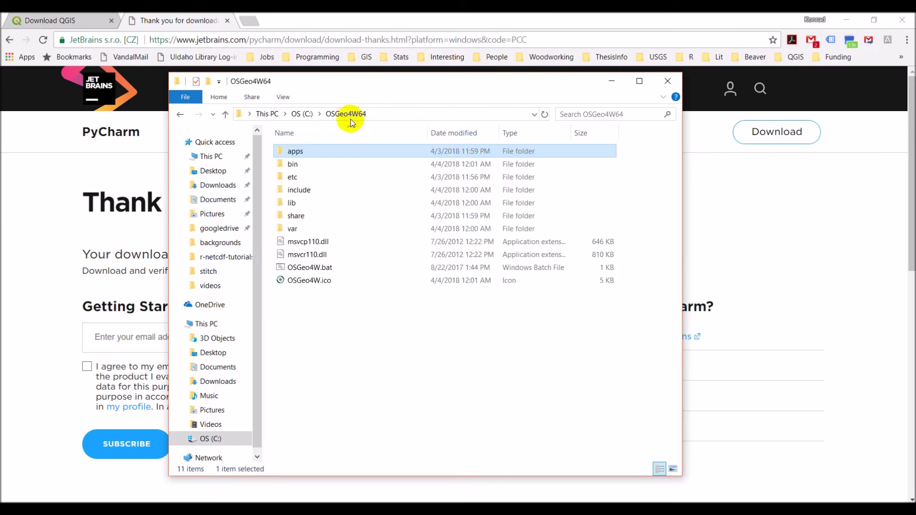
# Open the OSGeo4W64 bin folder and launch QGIS from qgis-bin.exe.
pyautogui.doubleClick(305, 163)
pyautogui.scroll(-14, 327, 191)
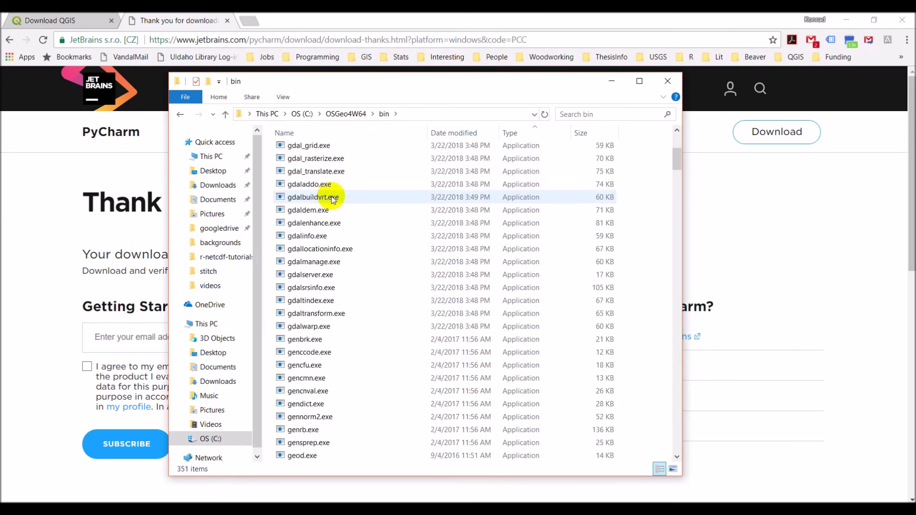
pyautogui.scroll(-10, 330, 196)
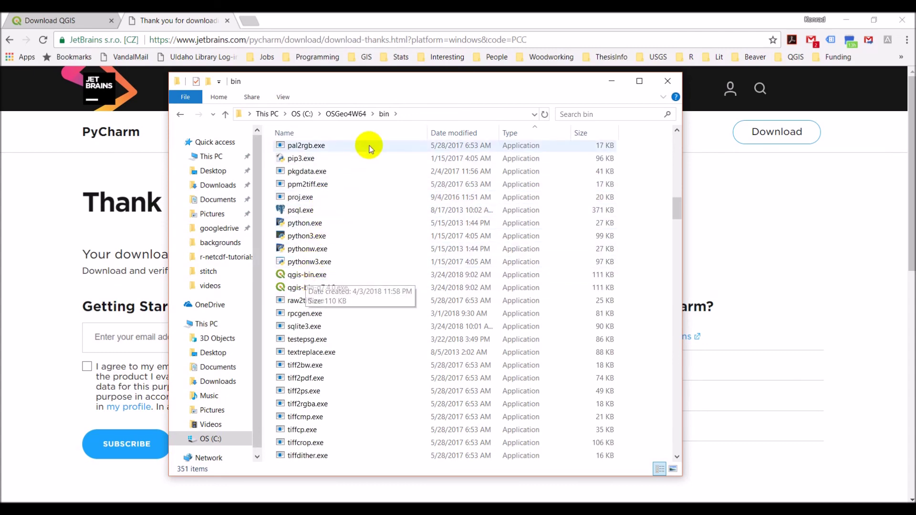
pyautogui.click(346, 115)
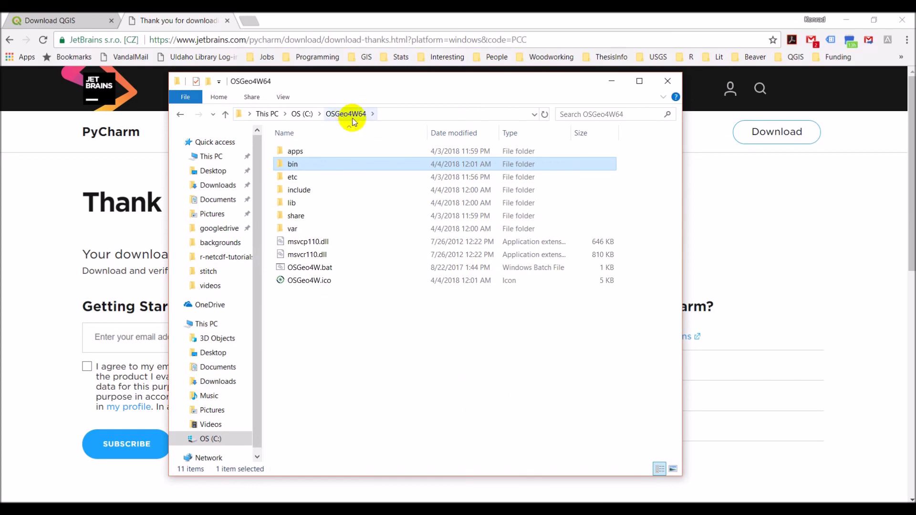
pyautogui.doubleClick(288, 165)
pyautogui.scroll(-15, 297, 241)
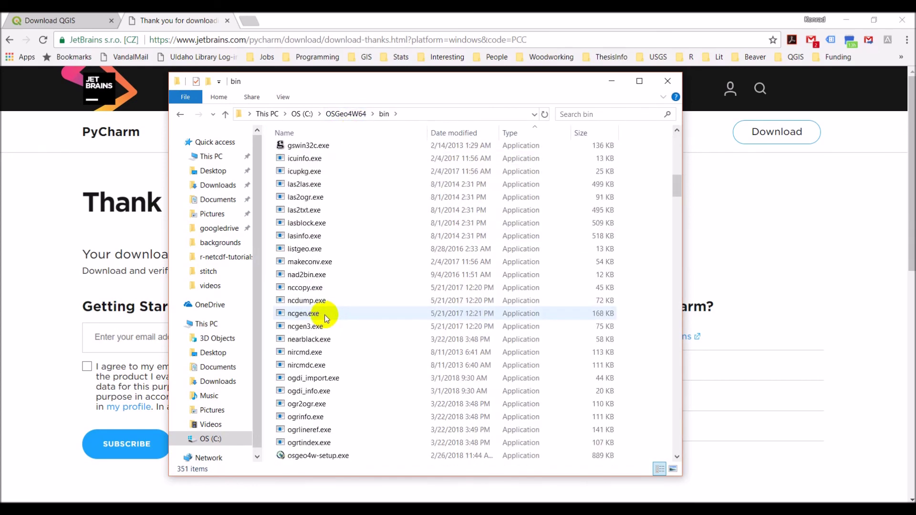
pyautogui.scroll(-7, 326, 318)
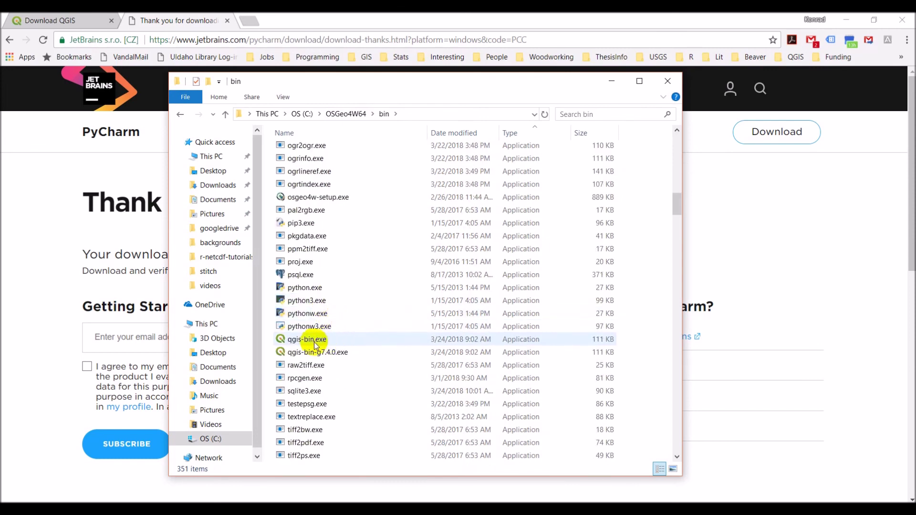
pyautogui.scroll(-2, 315, 345)
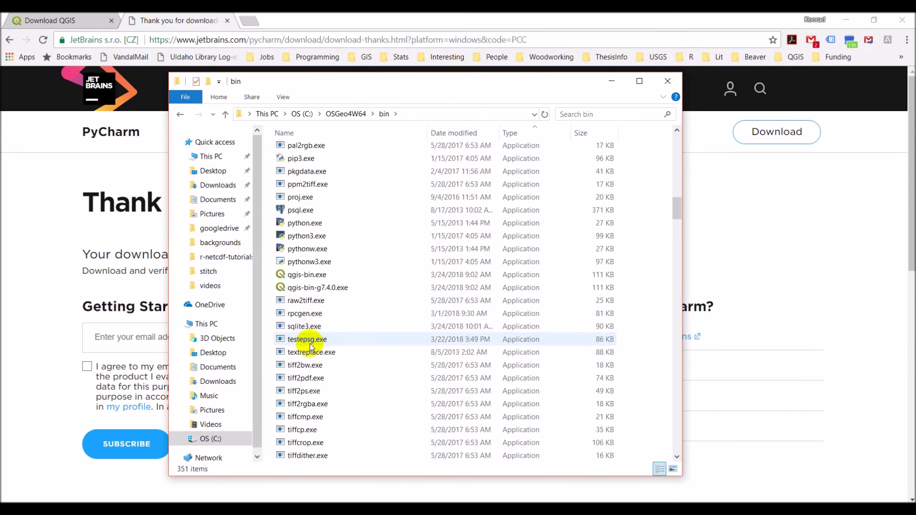
pyautogui.doubleClick(306, 275)
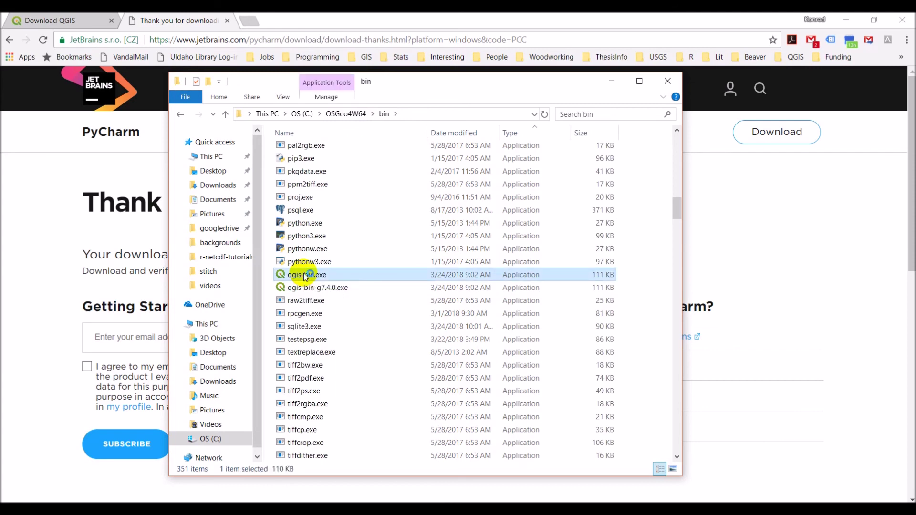